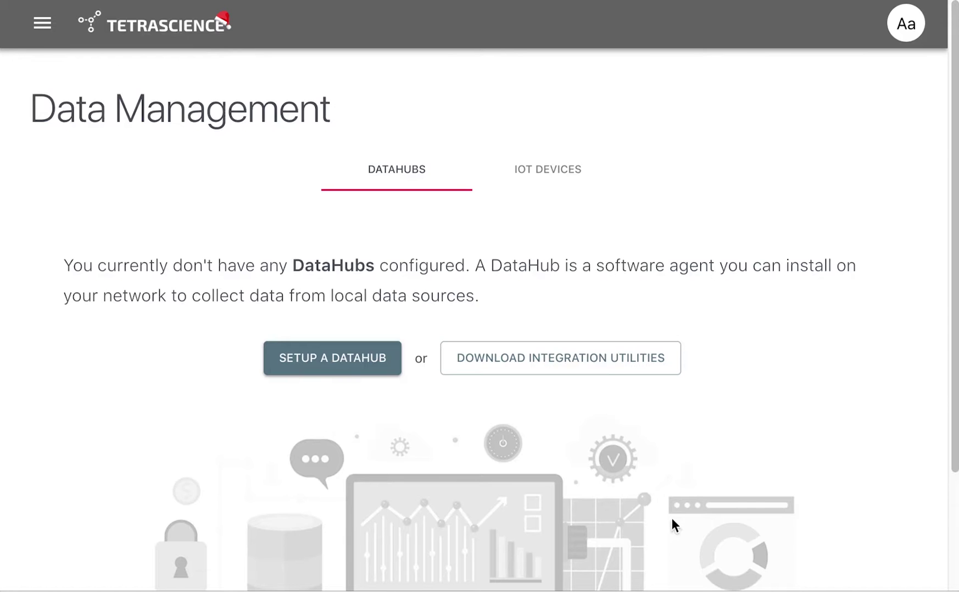
Begin a new DataHub setup from the DataHubs tab to get the Create a new DataHub dialog
{"action": "left_click", "coordinate": [338, 358]}
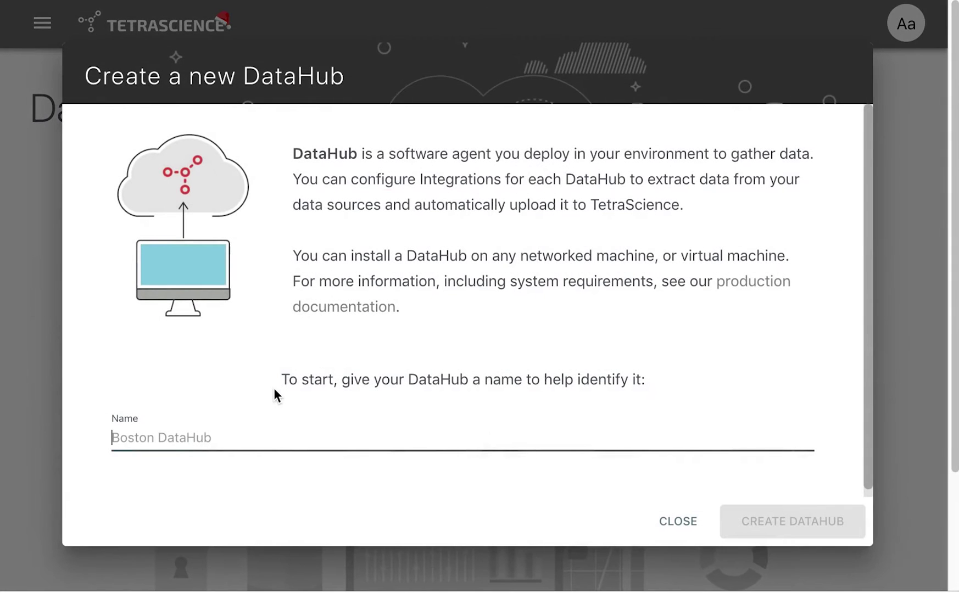
Create the Empower-Demo DataHub, keep its downloaded datahub-installer.sh, and close the setup window
{"action": "type", "text": "Empower-Demo"}
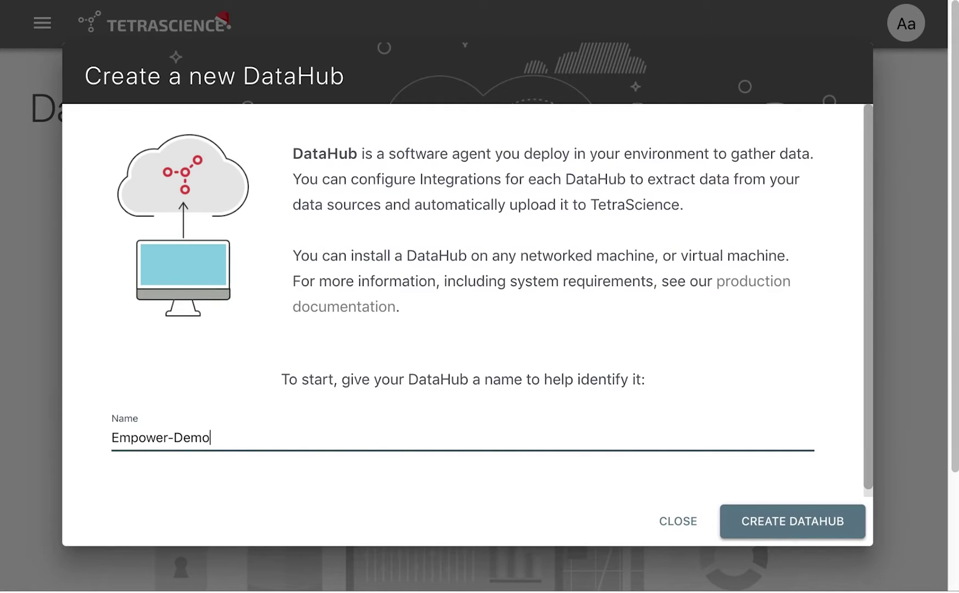
{"action": "left_click", "coordinate": [780, 522]}
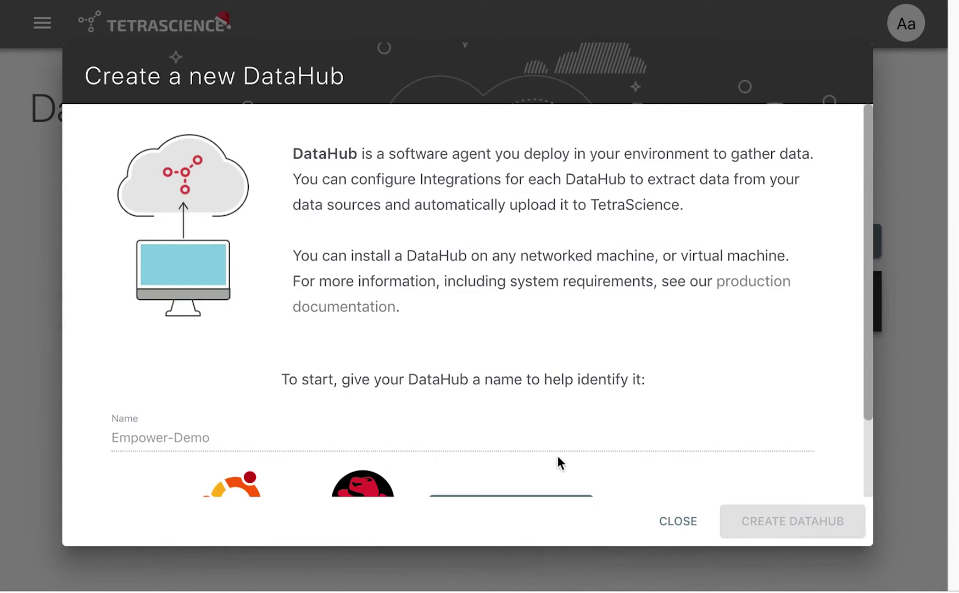
{"action": "scroll", "coordinate": [525, 418], "scroll_direction": "down", "scroll_amount": 2}
{"action": "left_click", "coordinate": [488, 428]}
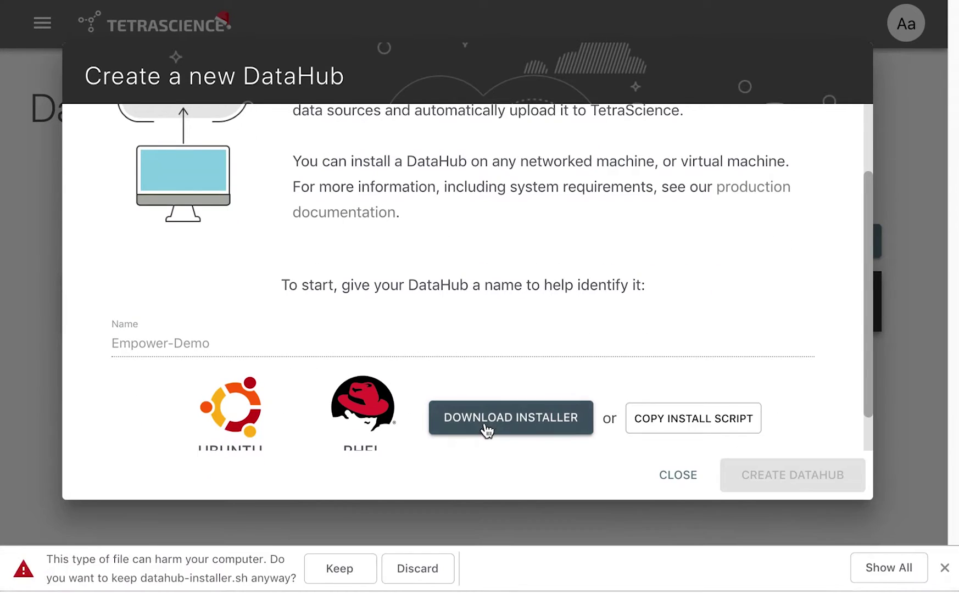
{"action": "left_click", "coordinate": [338, 568]}
{"action": "left_click", "coordinate": [680, 481]}
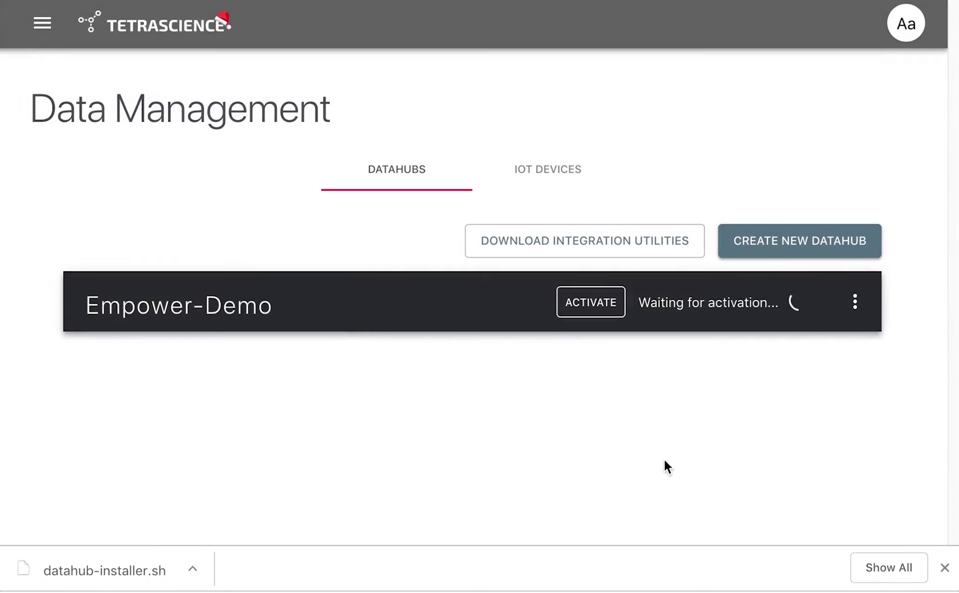
Make datahub-installer.sh executable with chmod u+x, run it, and answer yes to override registration
{"action": "type", "text": "c"}
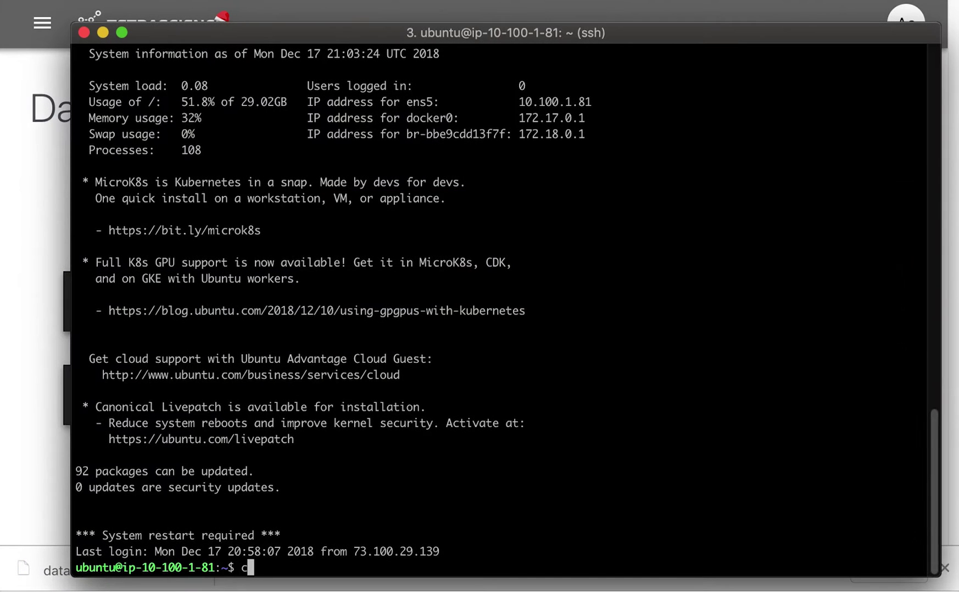
{"action": "type", "text": "hmod u+x ./datahub-installer.sh"}
{"action": "key", "text": "Return"}
{"action": "type", "text": "./datahub-in"}
{"action": "key", "text": "Tab"}
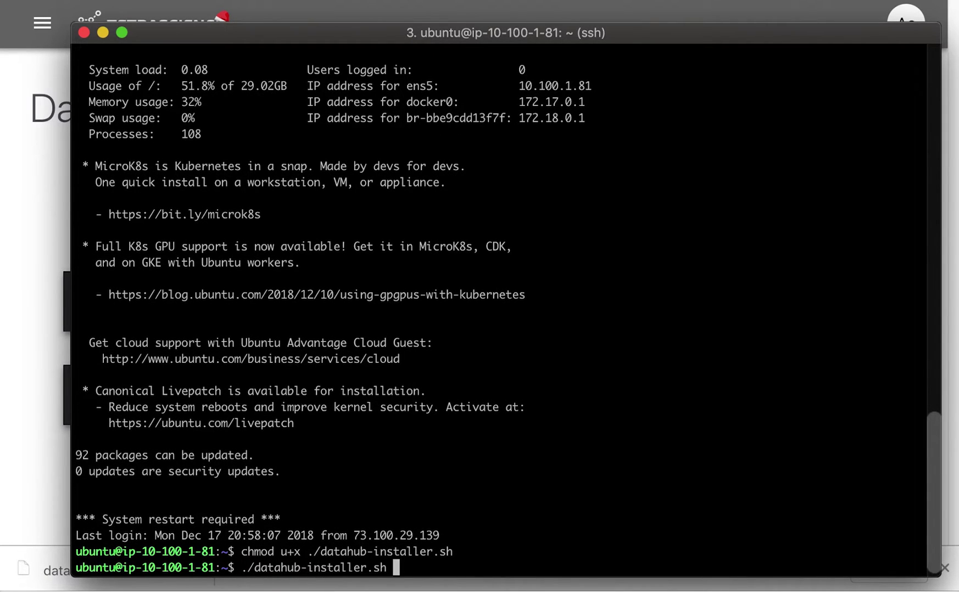
{"action": "key", "text": "Return"}
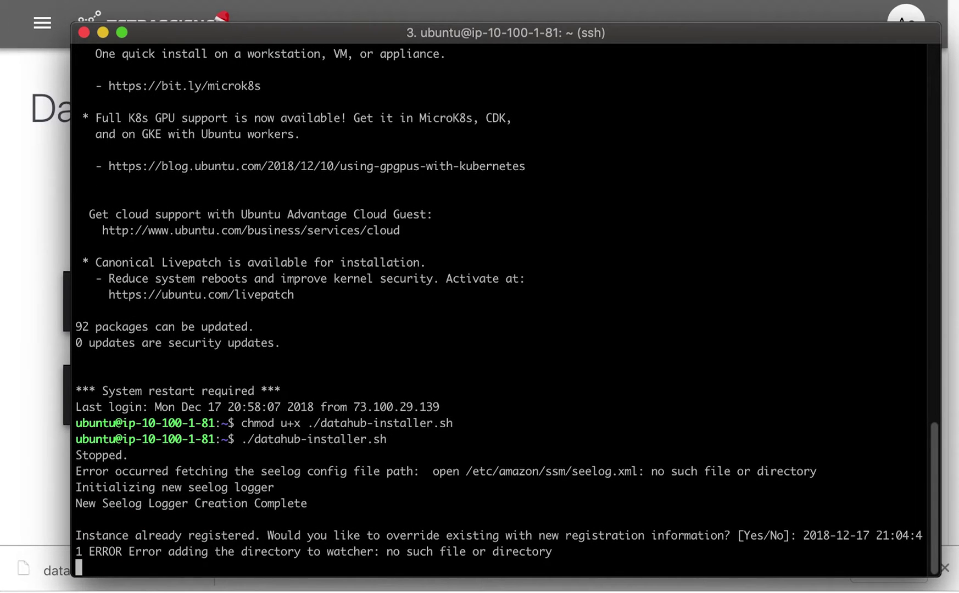
{"action": "type", "text": "yes"}
{"action": "key", "text": "Return"}
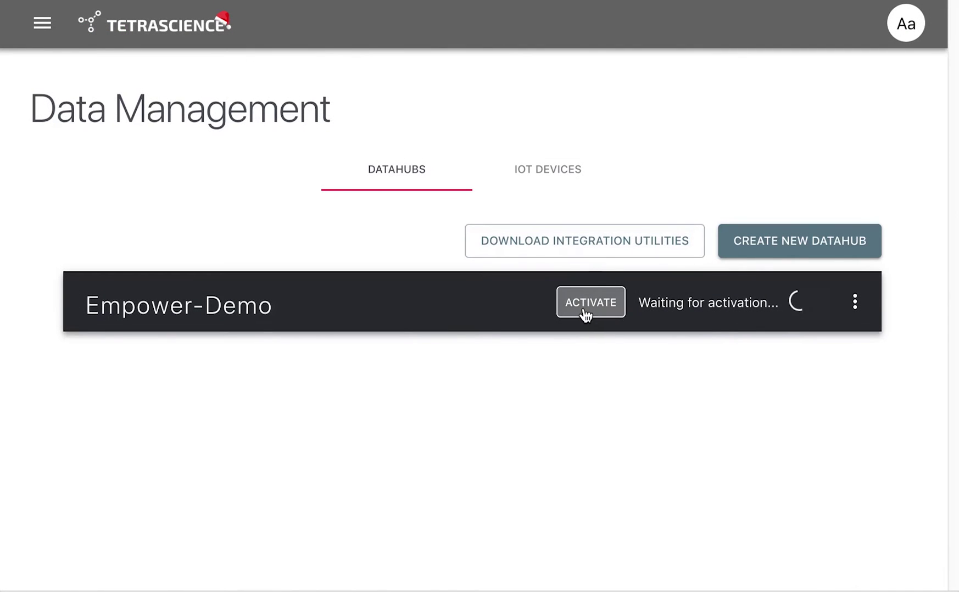
Activate Empower-Demo and add an Empower-type integration named 'Empower Integration'
{"action": "left_click", "coordinate": [587, 315]}
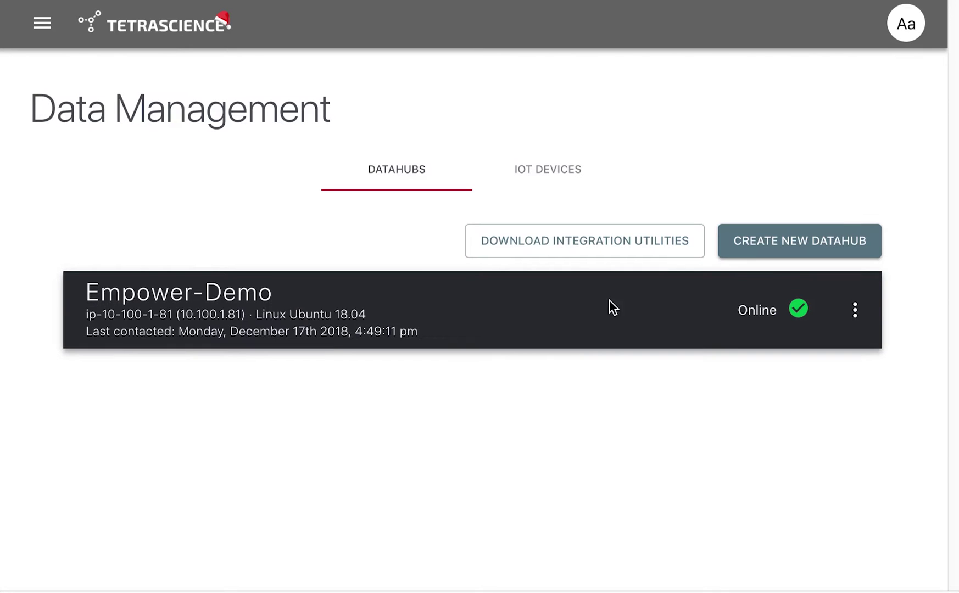
{"action": "left_click", "coordinate": [855, 311]}
{"action": "left_click", "coordinate": [860, 252]}
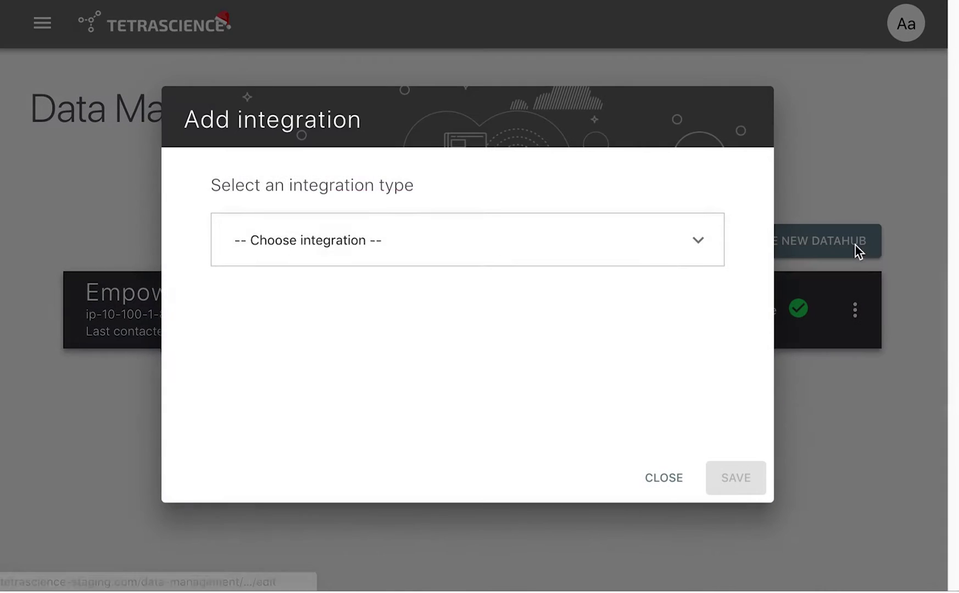
{"action": "left_click", "coordinate": [514, 252]}
{"action": "left_click", "coordinate": [327, 360]}
{"action": "left_click", "coordinate": [346, 361]}
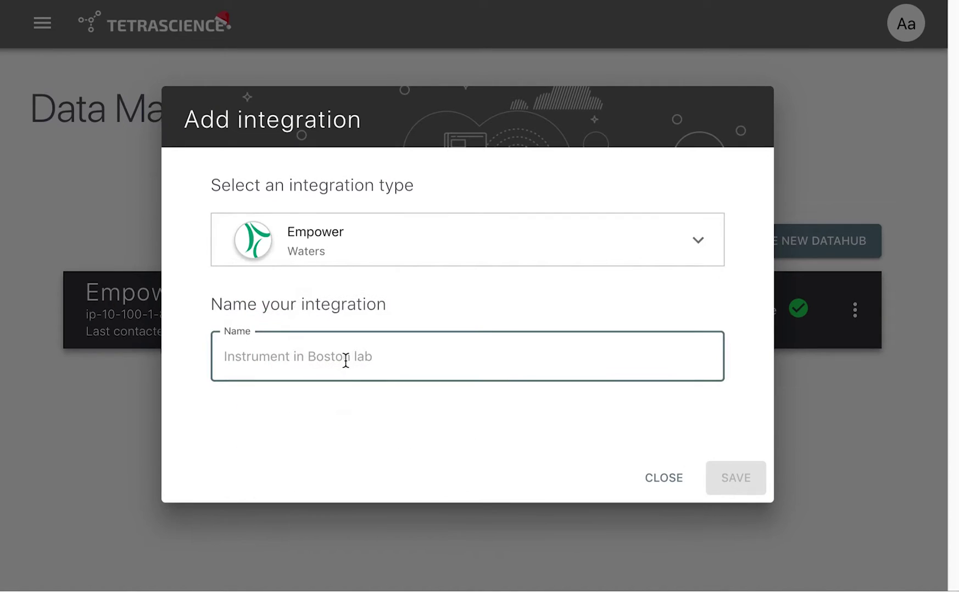
{"action": "type", "text": "Empower"}
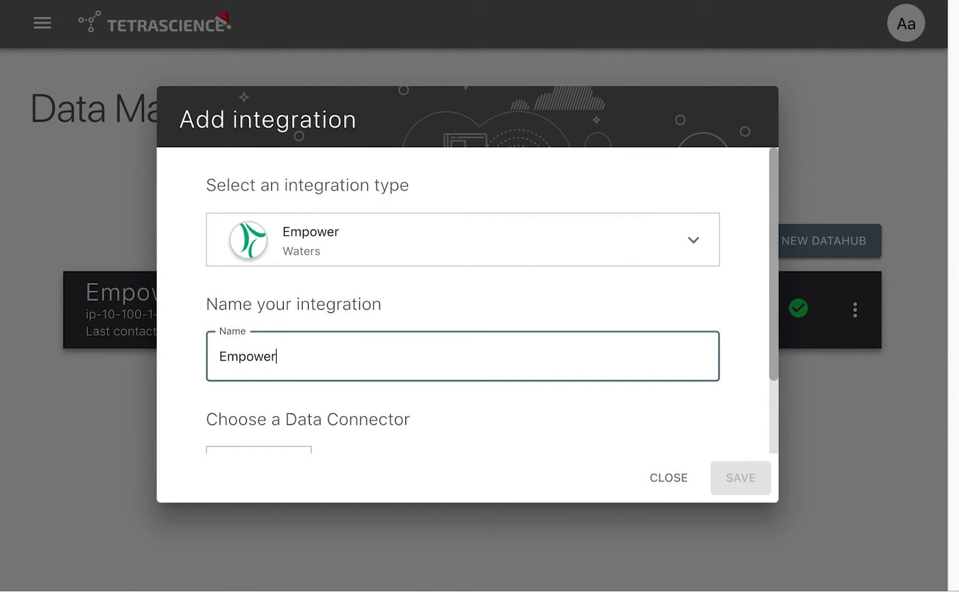
{"action": "type", "text": " Integration"}
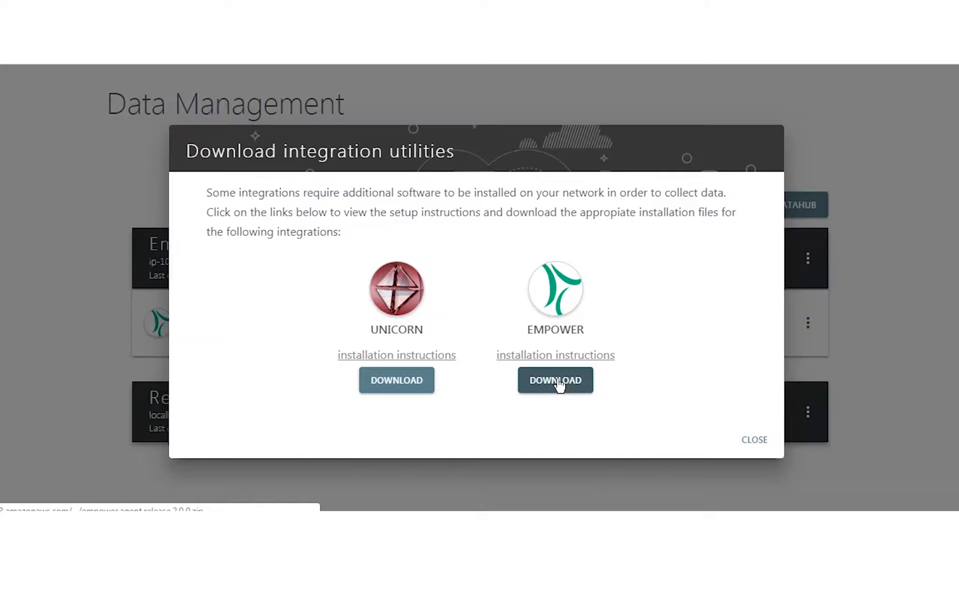
Download the Empower integration utility and close the utilities window
{"action": "left_click", "coordinate": [556, 383]}
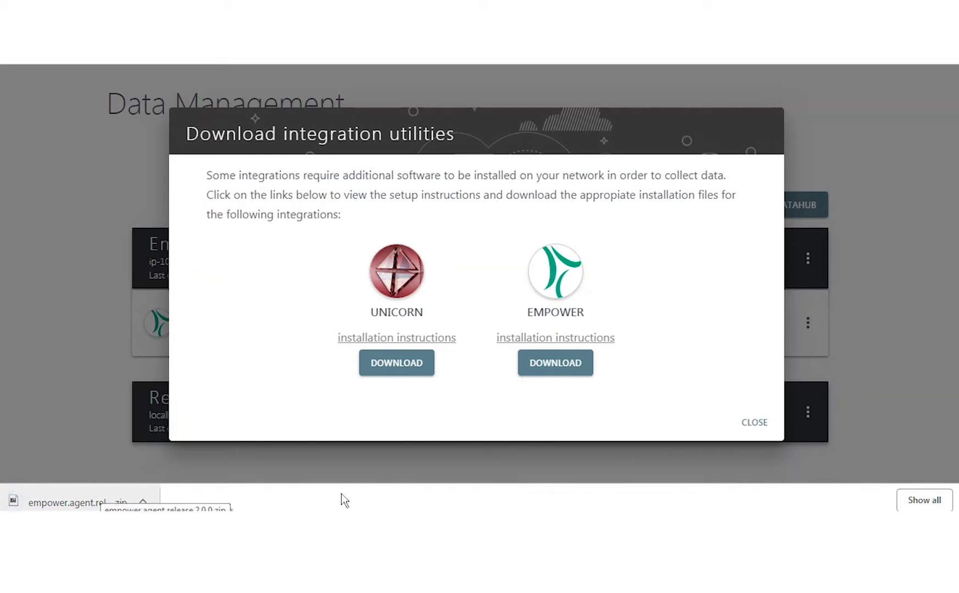
{"action": "left_click", "coordinate": [754, 422]}
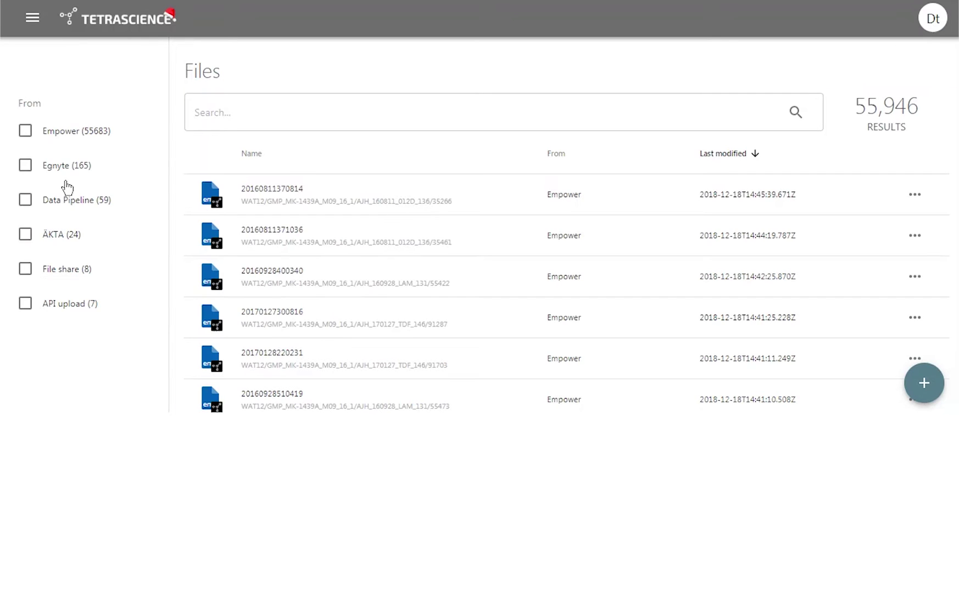
Filter the files to Empower and search for SysSuit_Default
{"action": "left_click", "coordinate": [27, 134]}
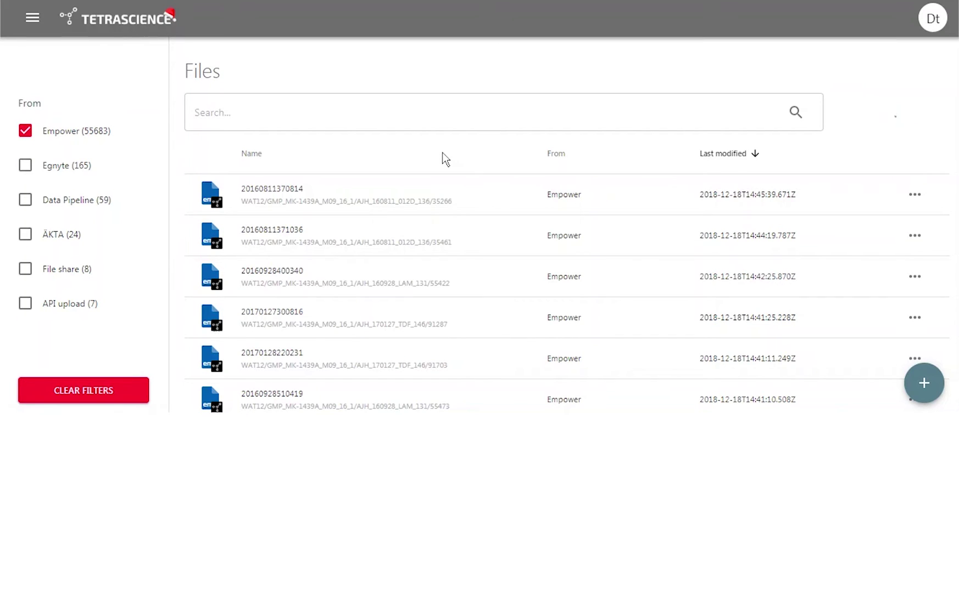
{"action": "left_click", "coordinate": [388, 115]}
{"action": "type", "text": "S"}
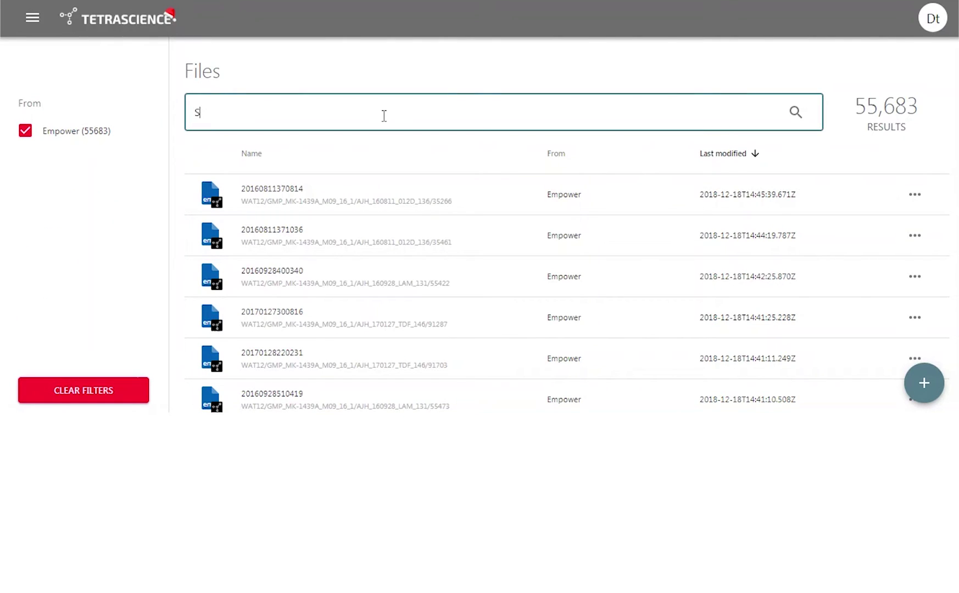
{"action": "type", "text": "ysSuit_Default"}
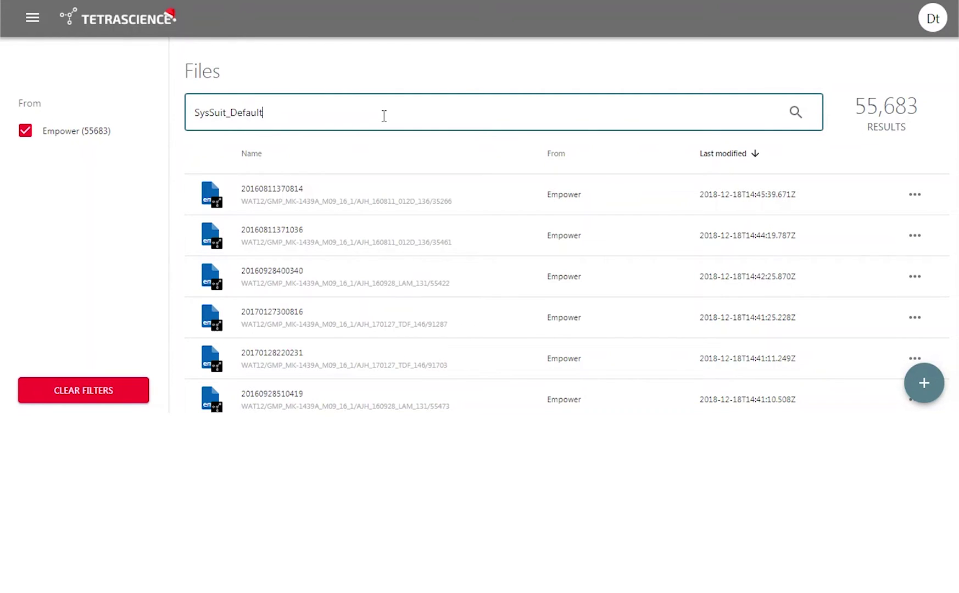
{"action": "key", "text": "Return"}
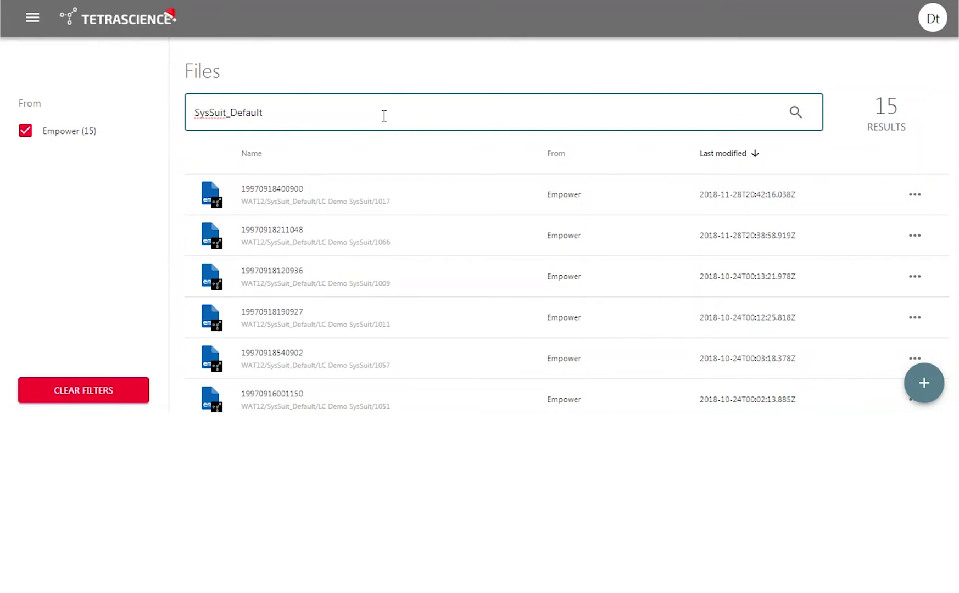
{"action": "scroll", "coordinate": [876, 196], "scroll_direction": "down", "scroll_amount": 8}
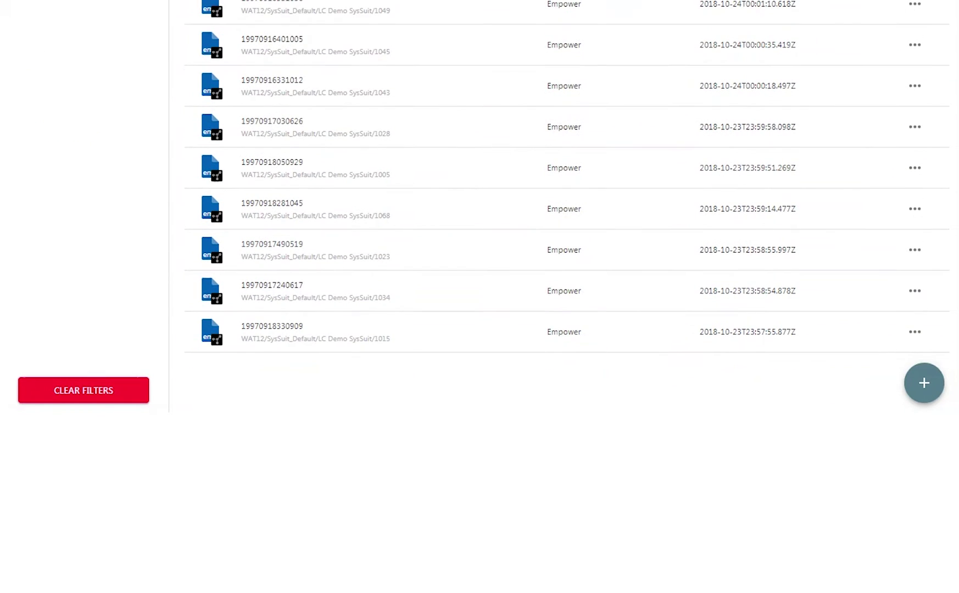
{"action": "scroll", "coordinate": [905, 199], "scroll_direction": "up", "scroll_amount": 8}
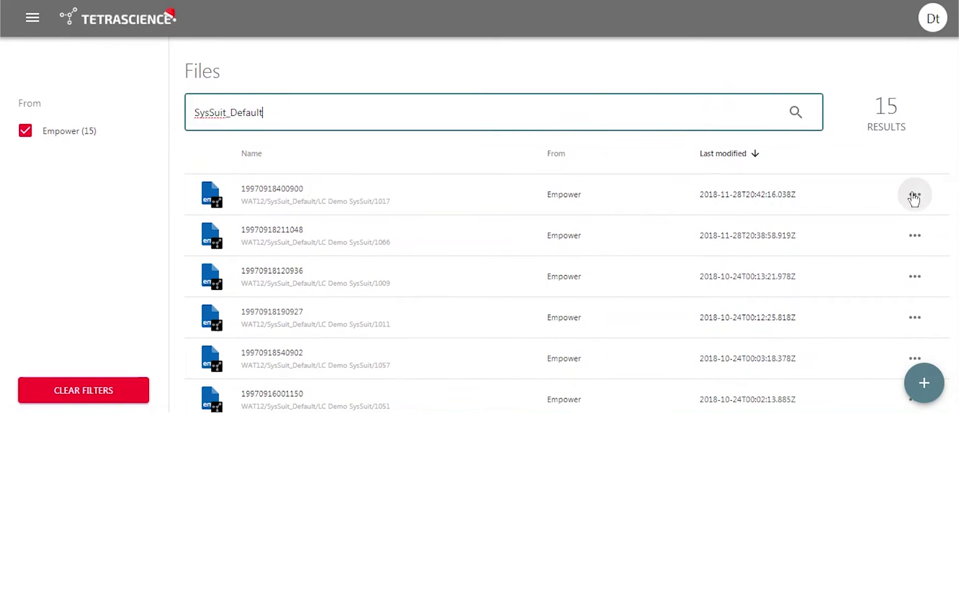
View the JSON fields of the first matching file
{"action": "left_click", "coordinate": [906, 199]}
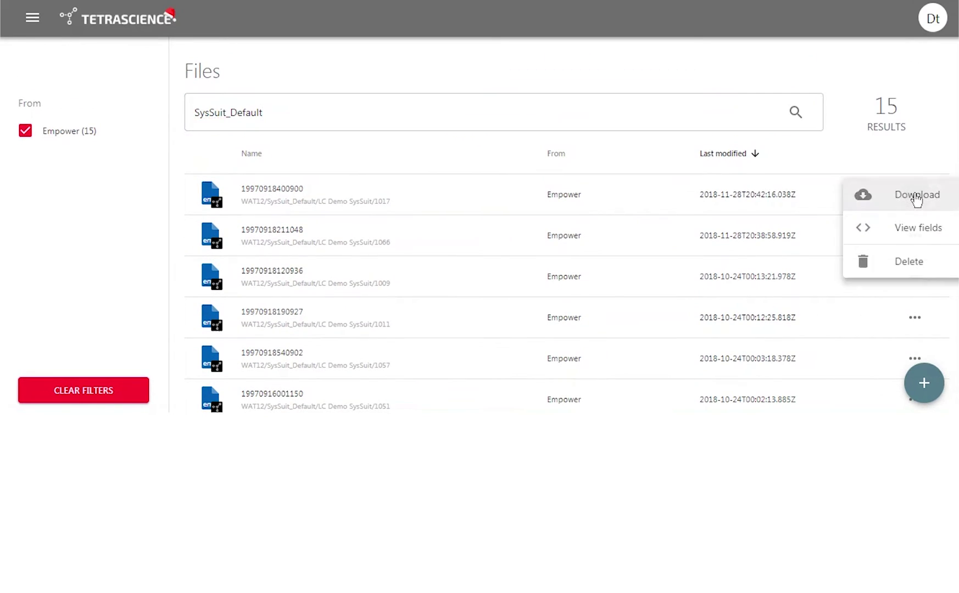
{"action": "left_click", "coordinate": [936, 236]}
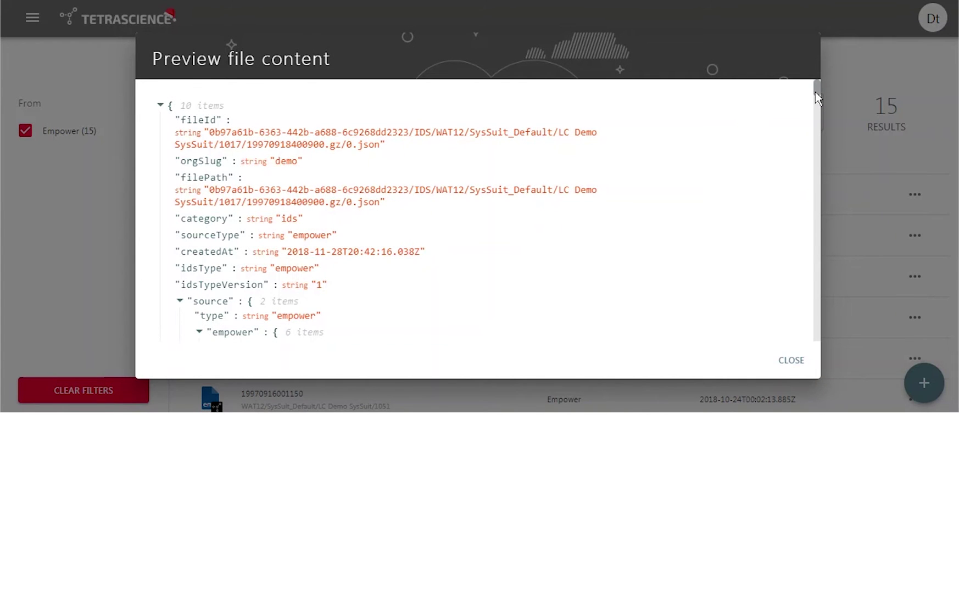
{"action": "left_click_drag", "start_coordinate": [815, 91], "coordinate": [817, 163]}
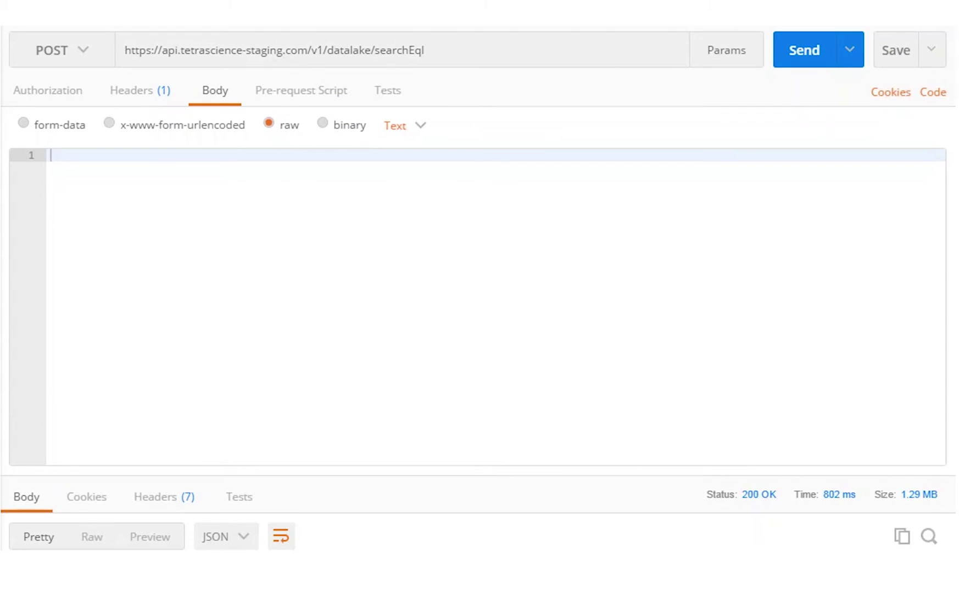
Paste the JSON query into the searchEql request body and select the method set name term
{"action": "left_click", "coordinate": [289, 256]}
{"action": "type", "text": "{  \"query\" : {    \"term\": {      \"data.method.set.name\": \"LC Demo Method Set\"    }  } }"}
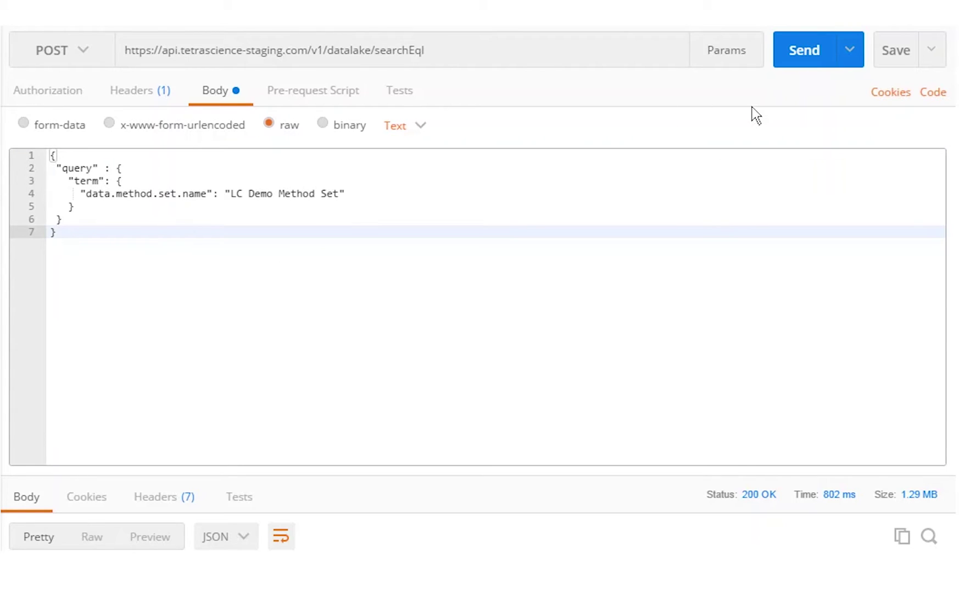
{"action": "left_click_drag", "start_coordinate": [73, 195], "coordinate": [379, 189]}
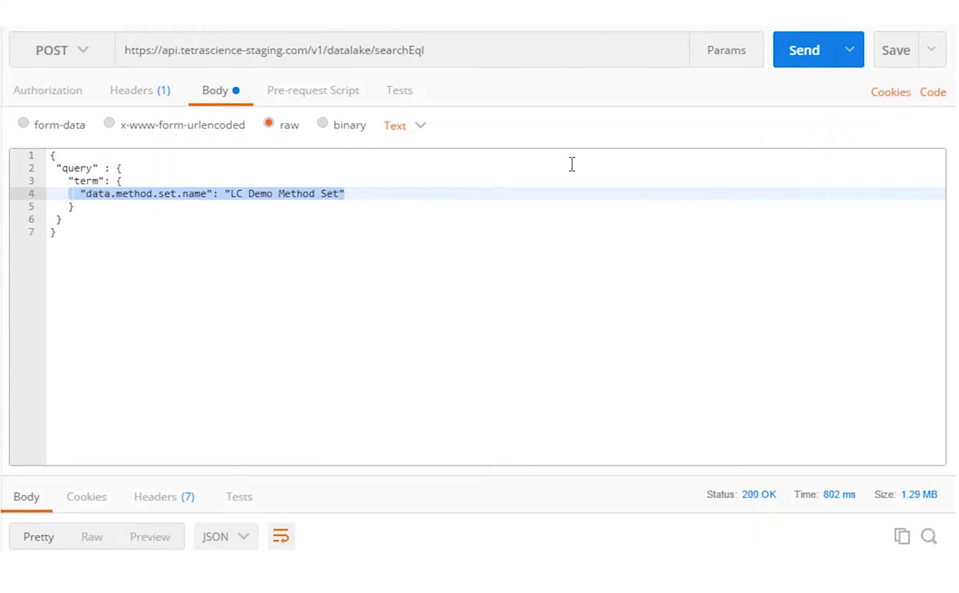
Send the data lake search and scroll the response to the LC Demo Method Set name
{"action": "left_click", "coordinate": [786, 56]}
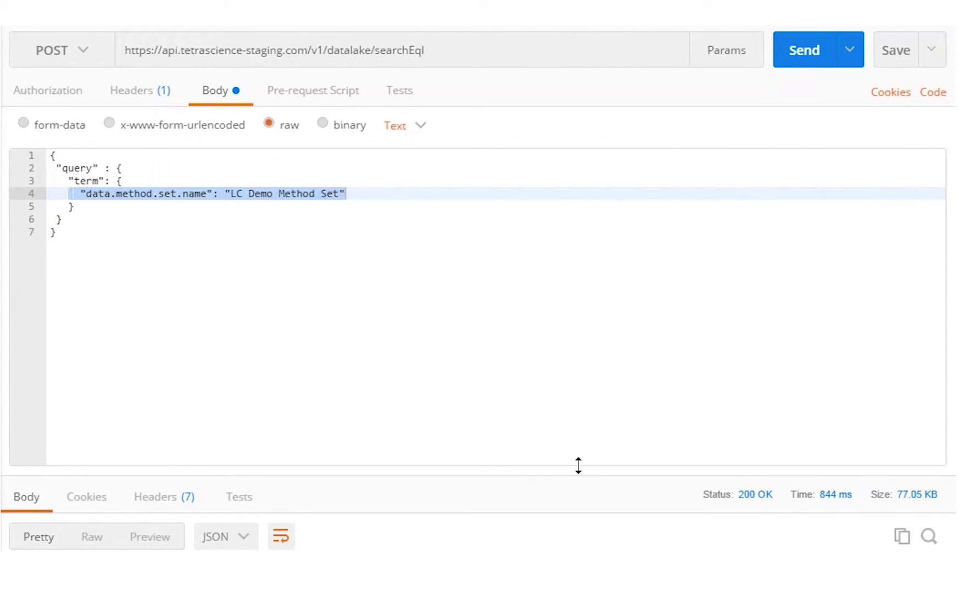
{"action": "left_click_drag", "start_coordinate": [579, 466], "coordinate": [561, 292]}
{"action": "left_click", "coordinate": [636, 428]}
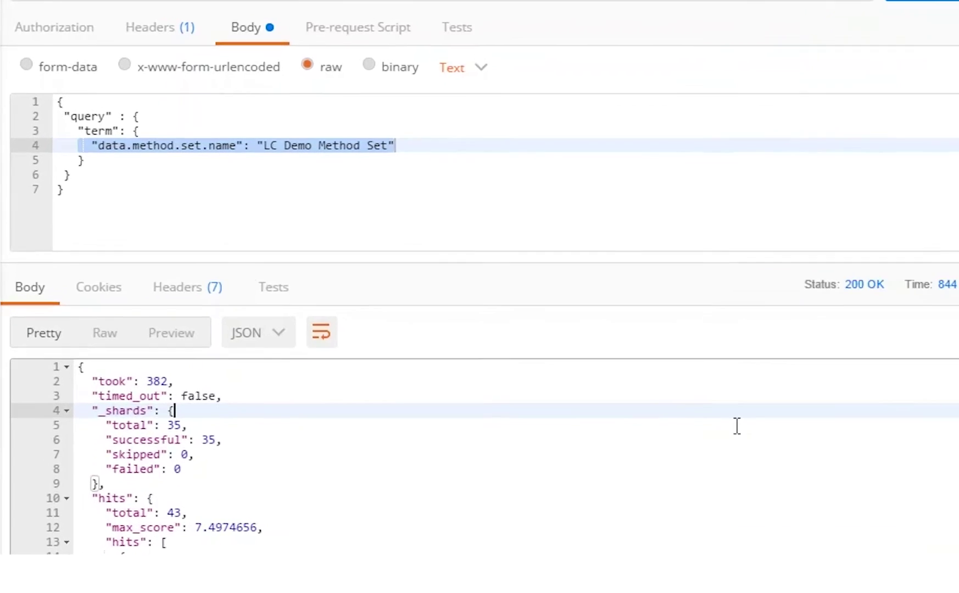
{"action": "scroll", "coordinate": [737, 427], "scroll_direction": "down", "scroll_amount": 12}
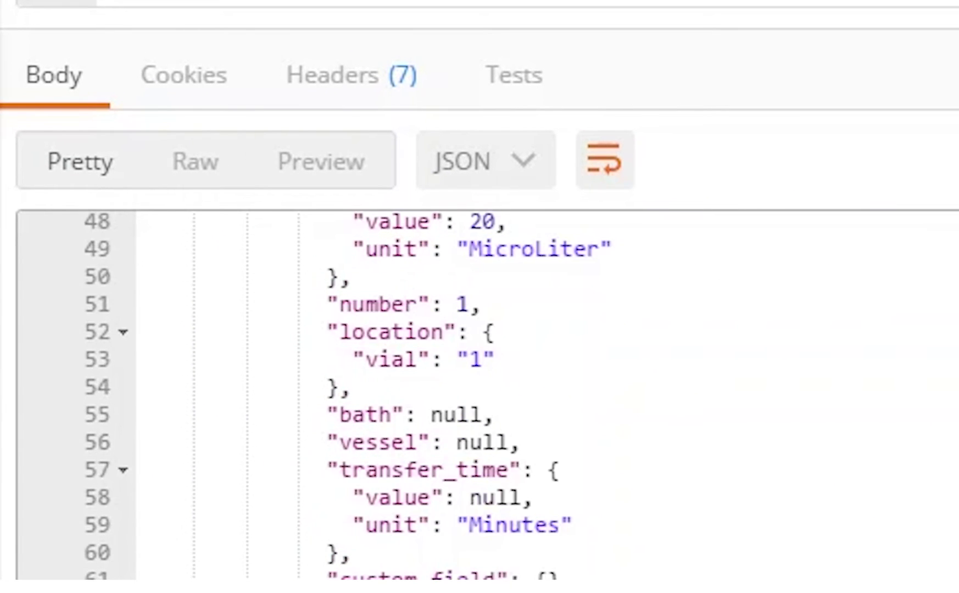
{"action": "scroll", "coordinate": [489, 396], "scroll_direction": "down", "scroll_amount": 5}
{"action": "scroll", "coordinate": [489, 395], "scroll_direction": "down", "scroll_amount": 3}
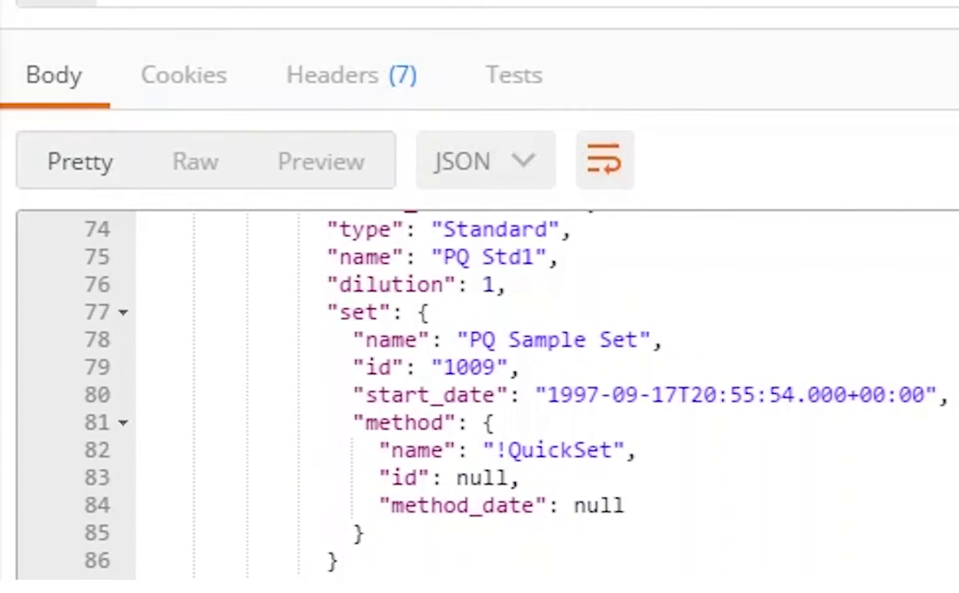
{"action": "scroll", "coordinate": [618, 491], "scroll_direction": "down", "scroll_amount": 3}
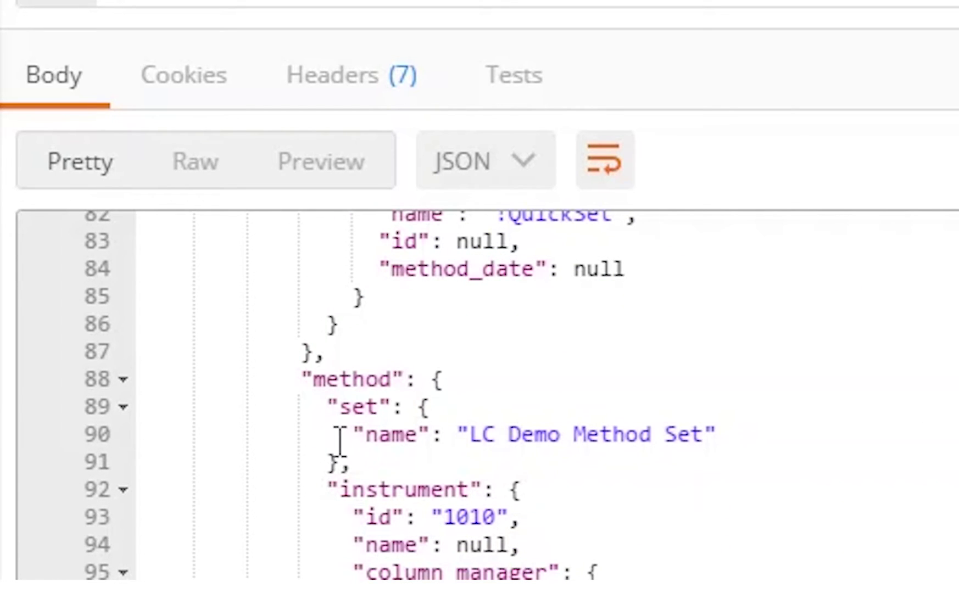
{"action": "left_click_drag", "start_coordinate": [336, 434], "coordinate": [782, 436]}
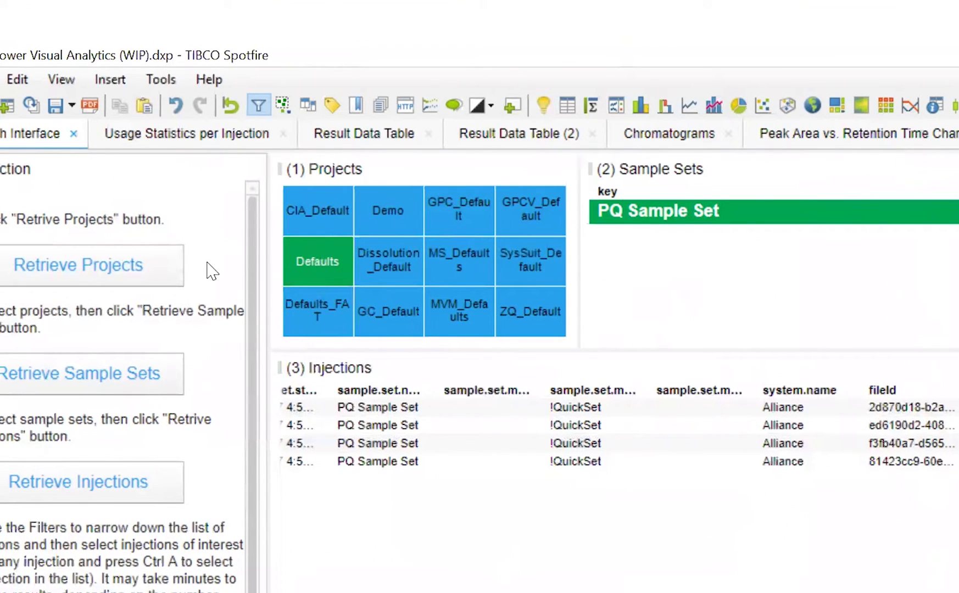
Mark projects in the Projects treemap, ending with Defaults and SysSuit_Default marked
{"action": "left_click", "coordinate": [317, 214], "text": "ctrl"}
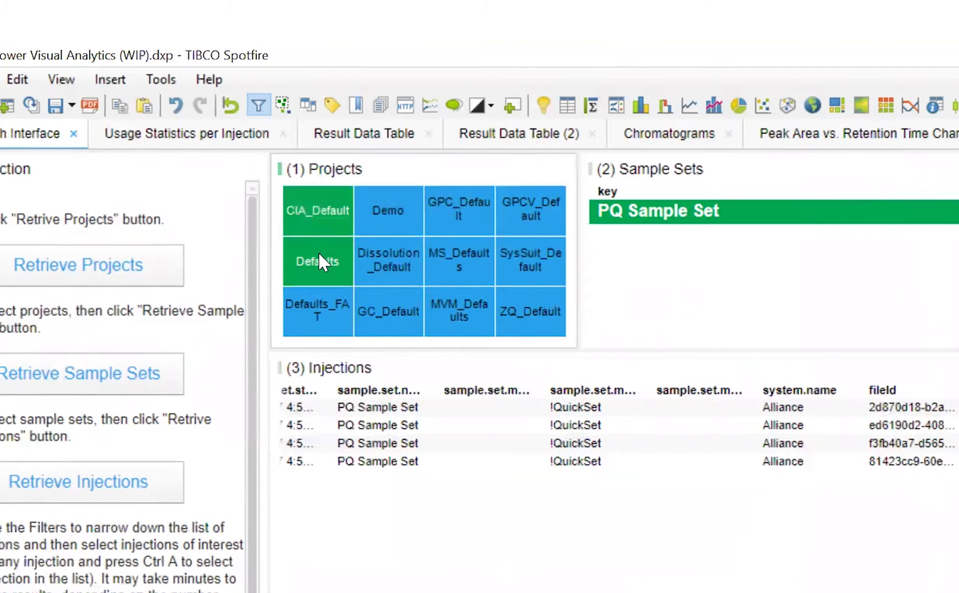
{"action": "left_click_drag", "start_coordinate": [394, 217], "coordinate": [532, 265]}
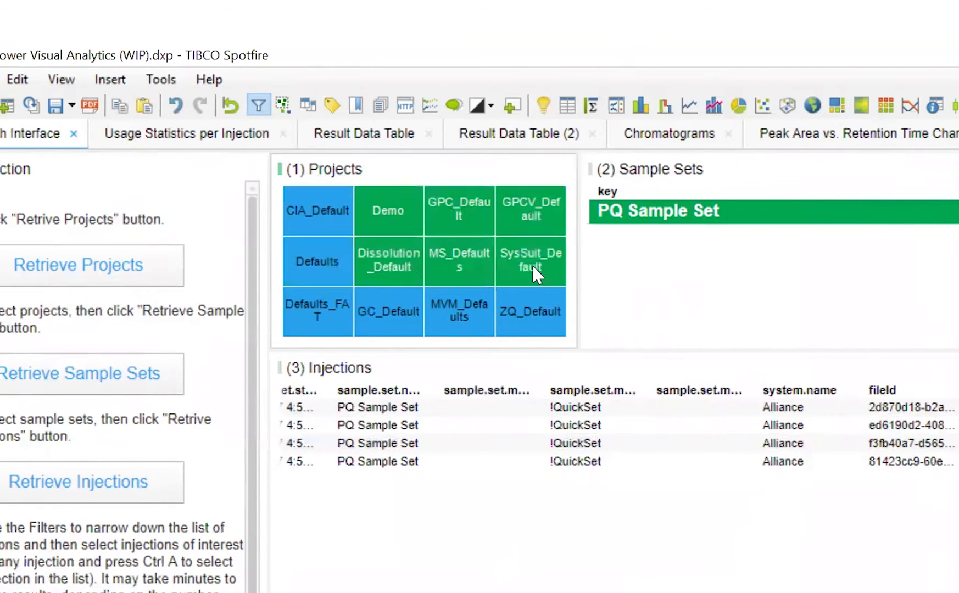
{"action": "left_click", "coordinate": [325, 263]}
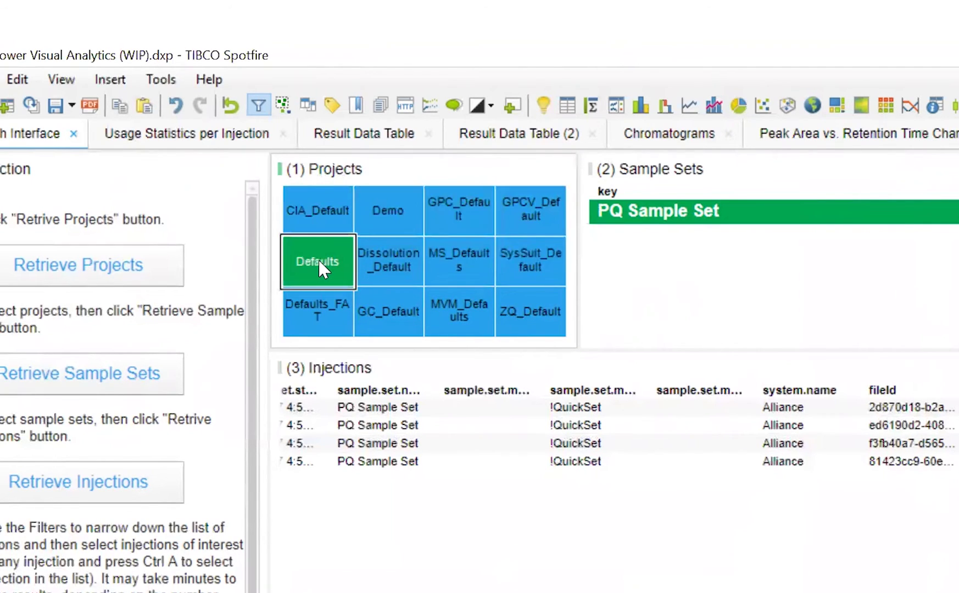
{"action": "left_click_drag", "start_coordinate": [357, 257], "coordinate": [545, 257]}
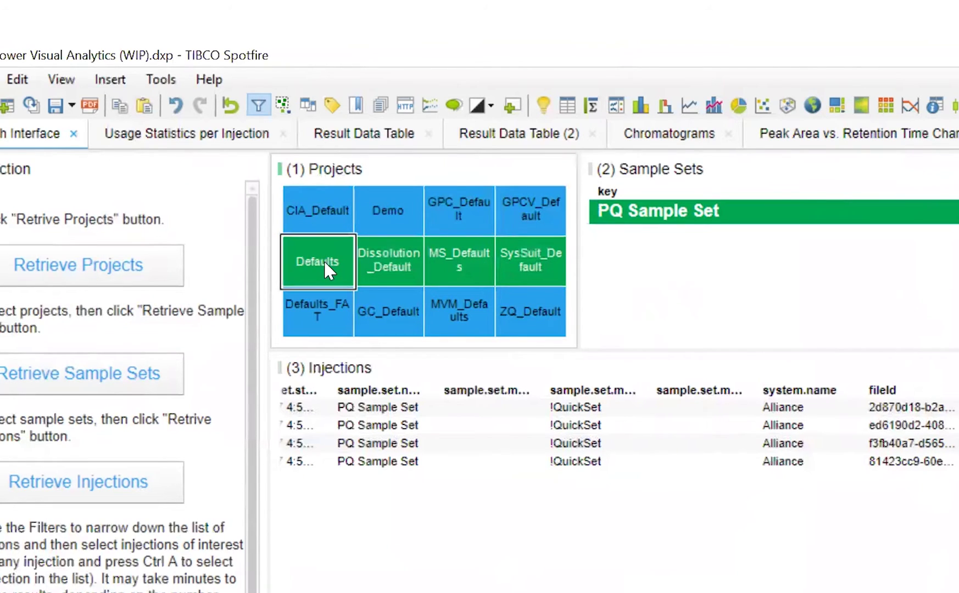
{"action": "left_click", "coordinate": [325, 263]}
Retrieve sample sets for Defaults and SysSuit_Default, mark all three, and retrieve their injections
{"action": "left_click", "coordinate": [549, 242], "text": "ctrl"}
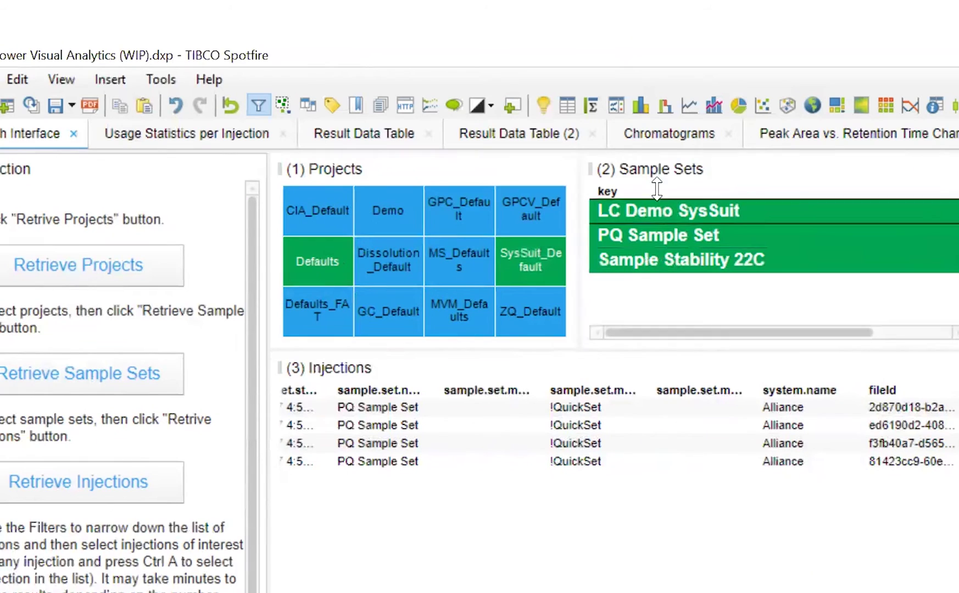
{"action": "left_click", "coordinate": [703, 297]}
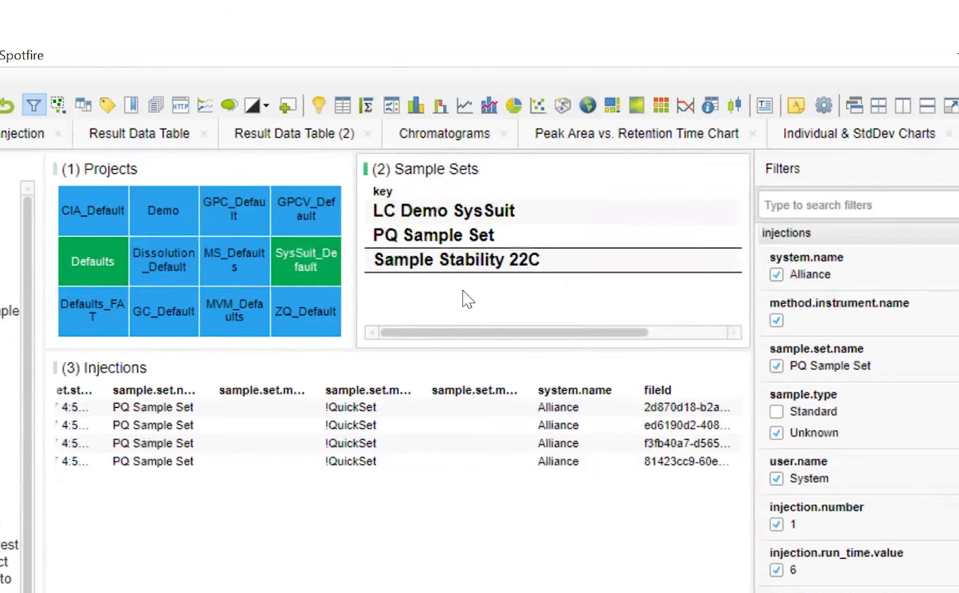
{"action": "left_click_drag", "start_coordinate": [460, 303], "coordinate": [452, 208]}
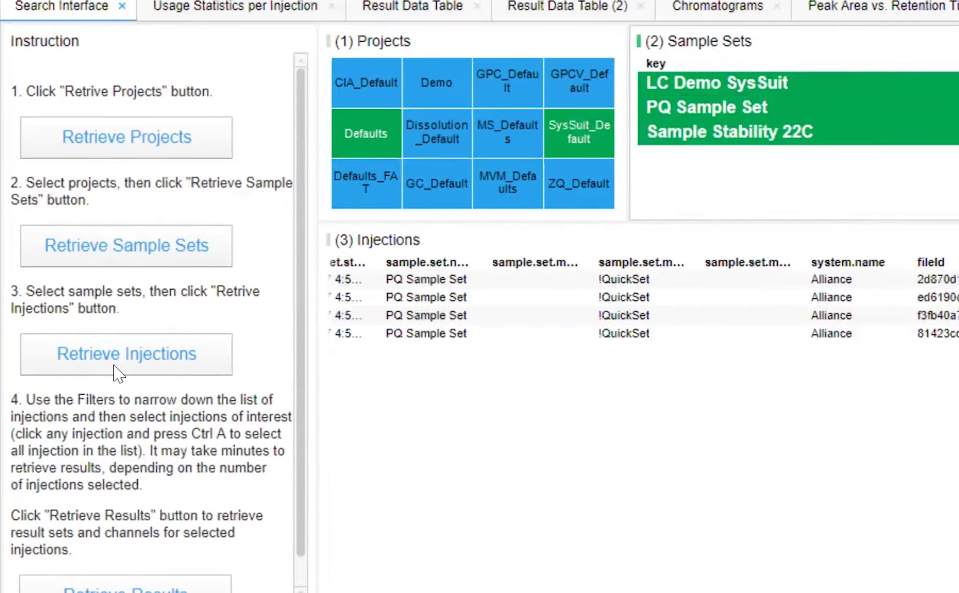
{"action": "left_click", "coordinate": [117, 372]}
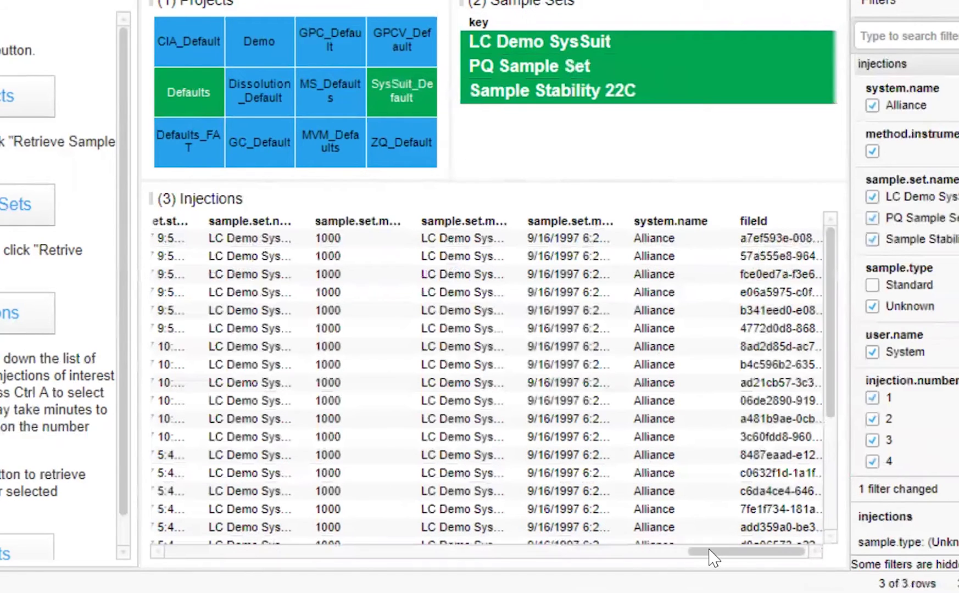
Mark every injection in the Injections table with Ctrl+A and retrieve their results
{"action": "left_click_drag", "start_coordinate": [709, 550], "coordinate": [714, 528]}
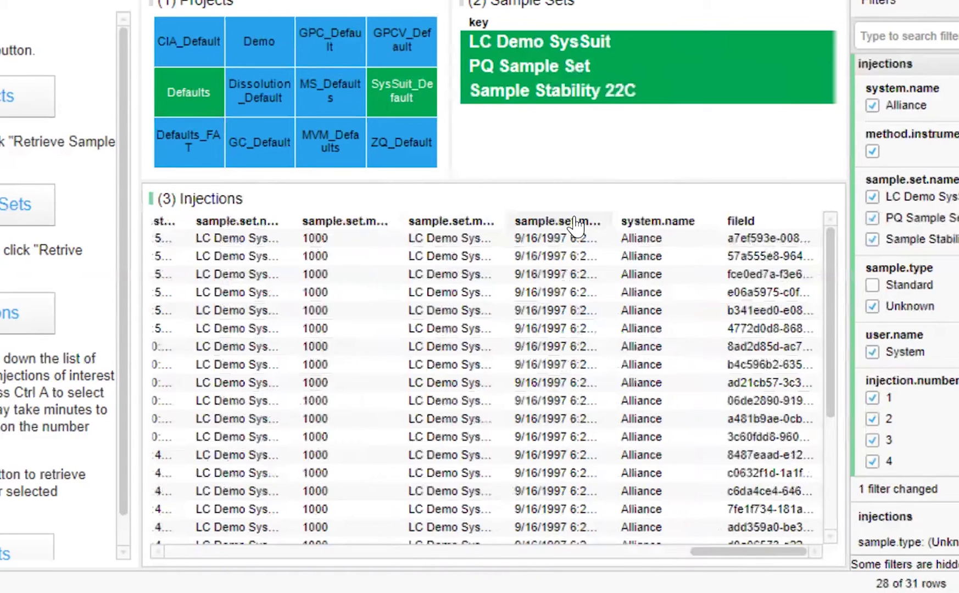
{"action": "key", "text": "ctrl+a"}
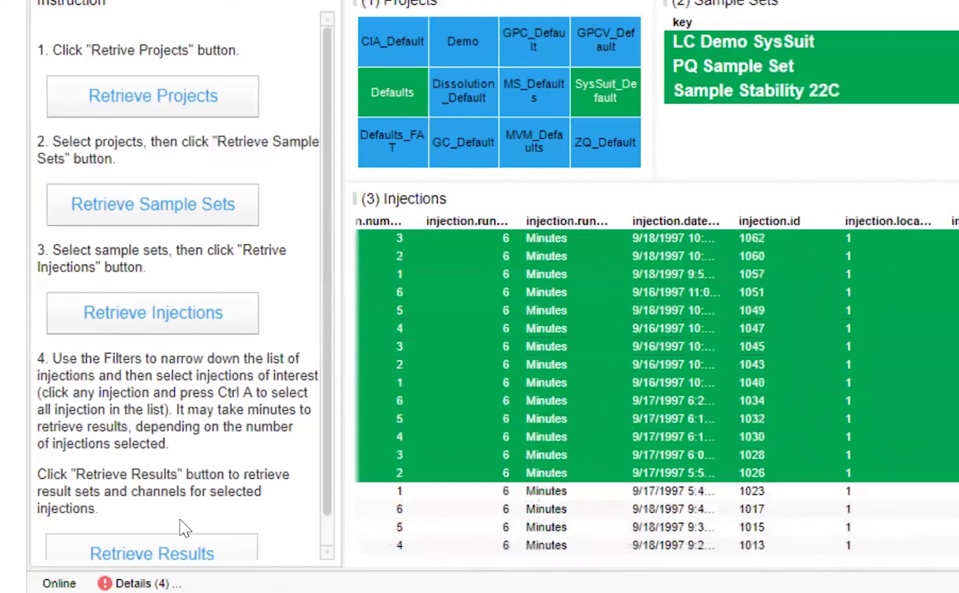
{"action": "left_click", "coordinate": [225, 553]}
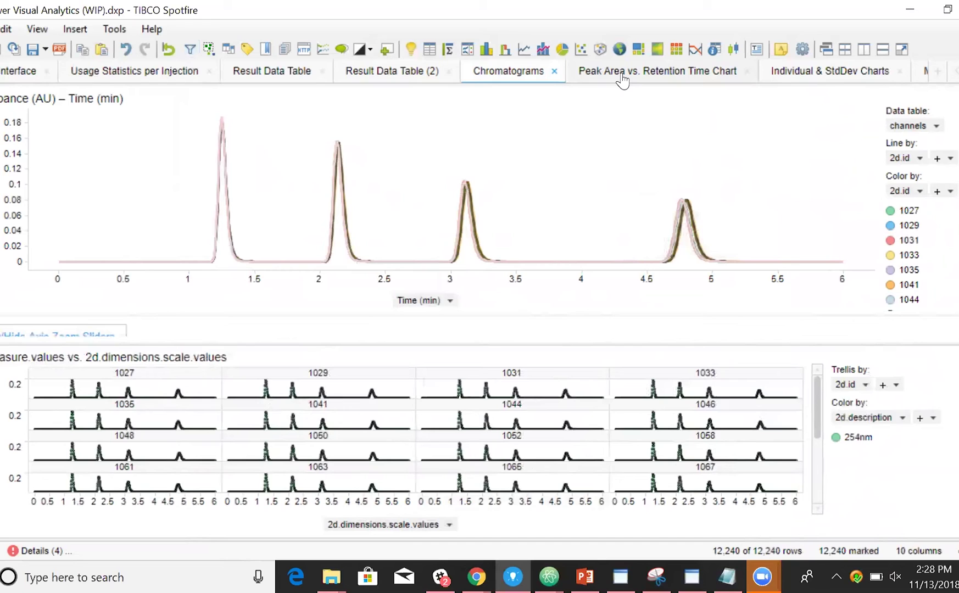
Mark the peaks near 2.2 minutes on the Peak Area vs. Retention Time chart
{"action": "left_click", "coordinate": [622, 80]}
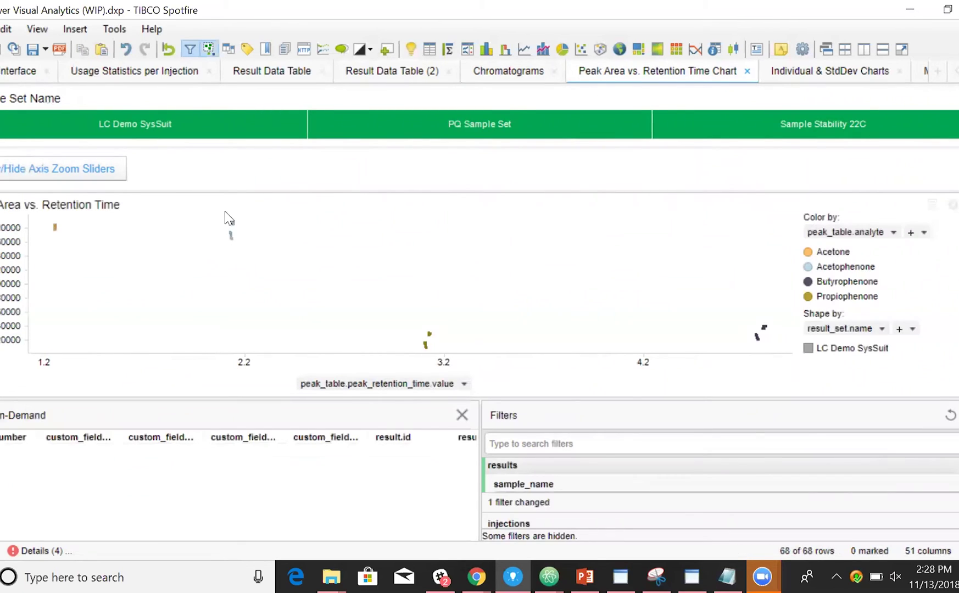
{"action": "left_click_drag", "start_coordinate": [218, 219], "coordinate": [262, 267]}
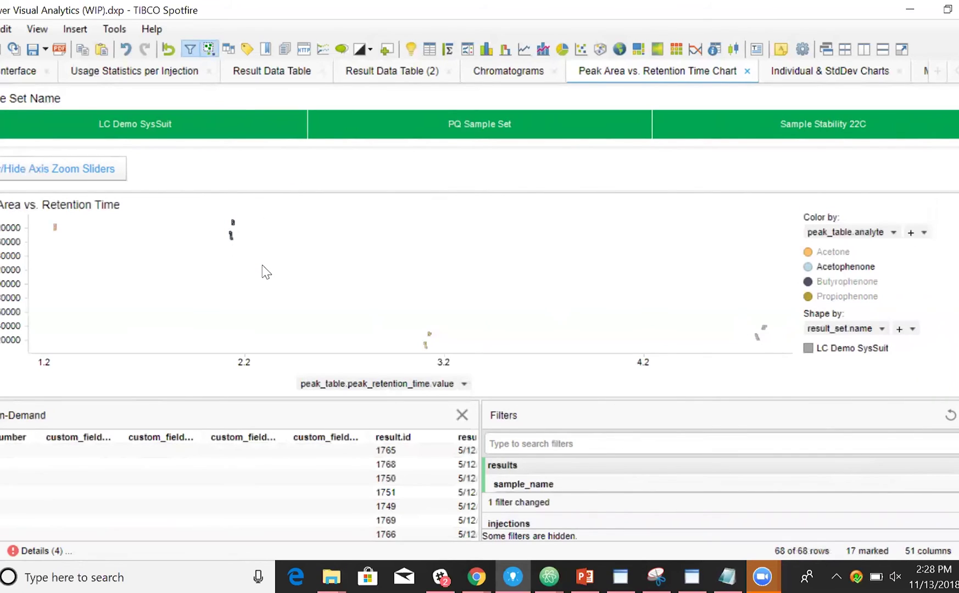
{"action": "mouse_move", "coordinate": [232, 225]}
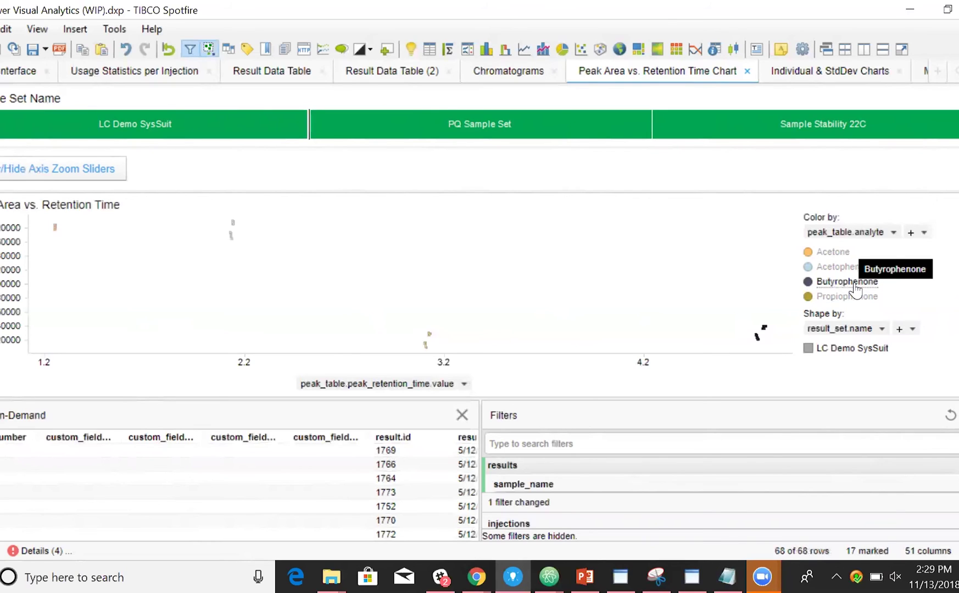
Compare Sample Stability 22C, PQ Sample Set and LC Demo SysSuit, then view Individual & StdDev charts
{"action": "left_click", "coordinate": [810, 120]}
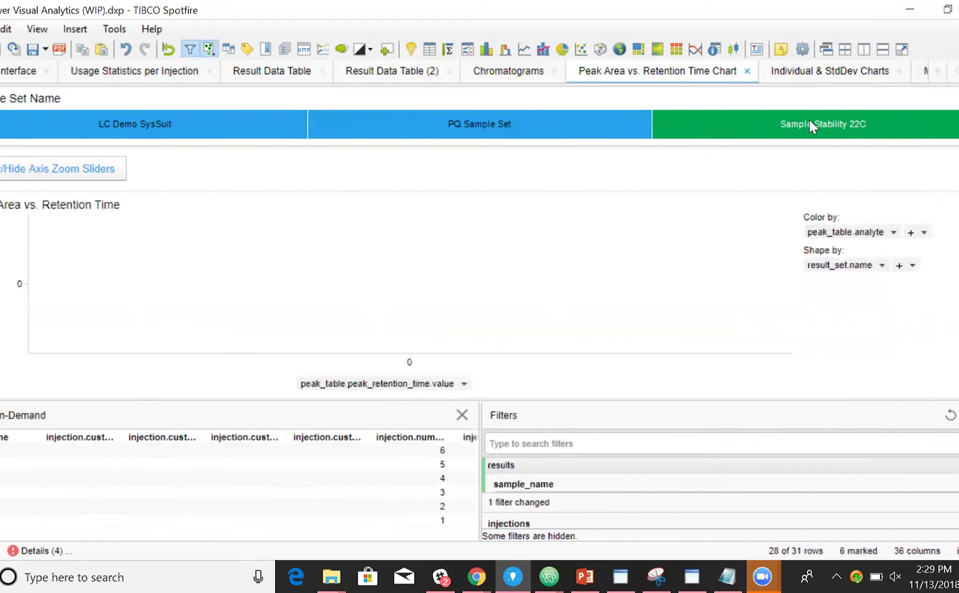
{"action": "left_click", "coordinate": [459, 122]}
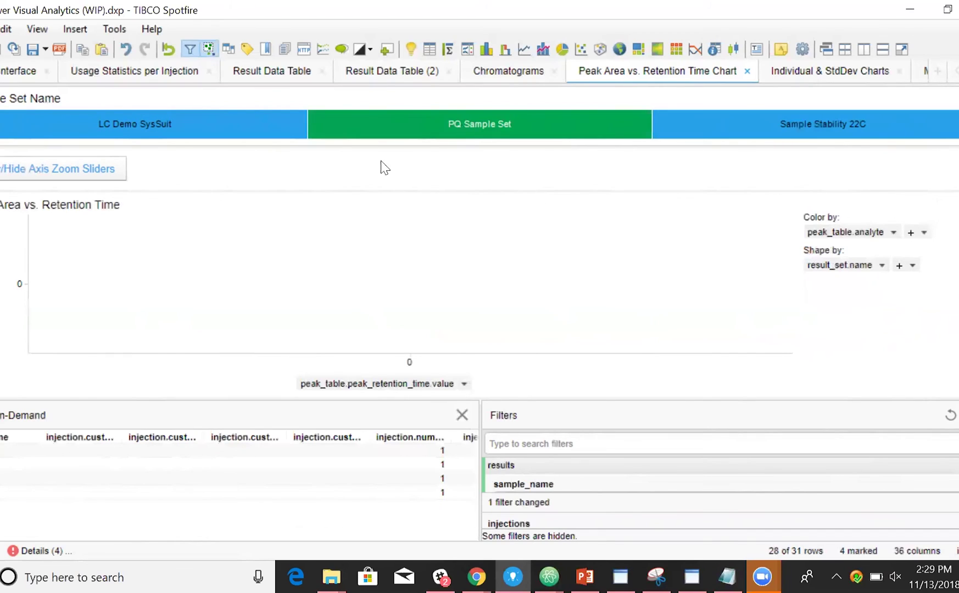
{"action": "left_click", "coordinate": [258, 125]}
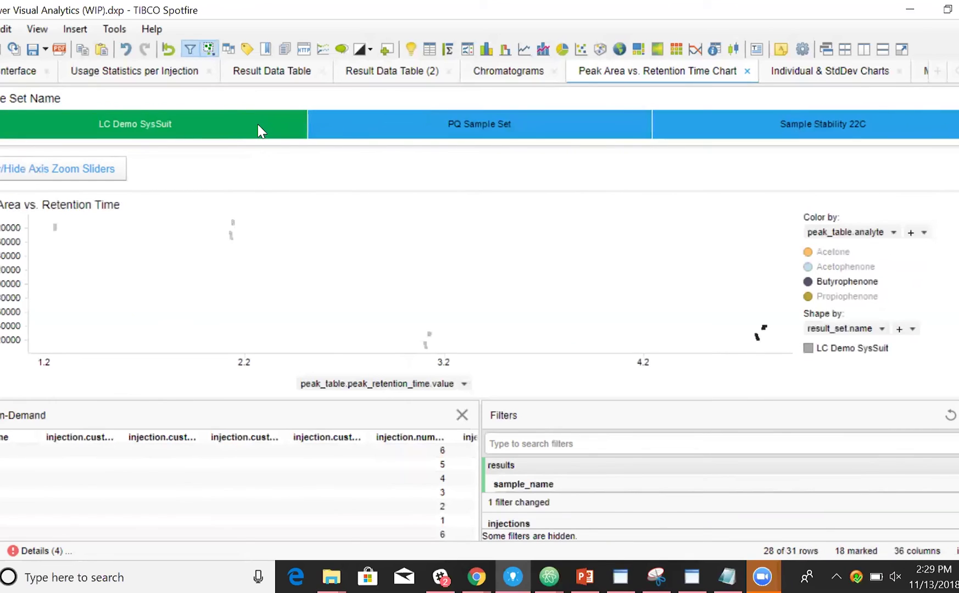
{"action": "left_click", "coordinate": [819, 73]}
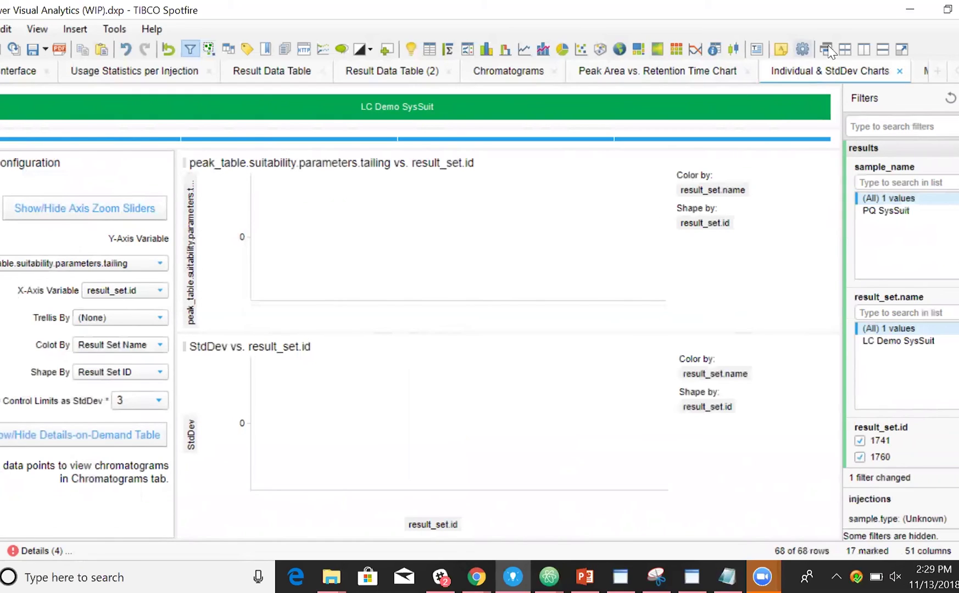
Read the Usage Statistics per Injection bars: 168 total run time, 28 injections on Alliance
{"action": "left_click", "coordinate": [132, 71]}
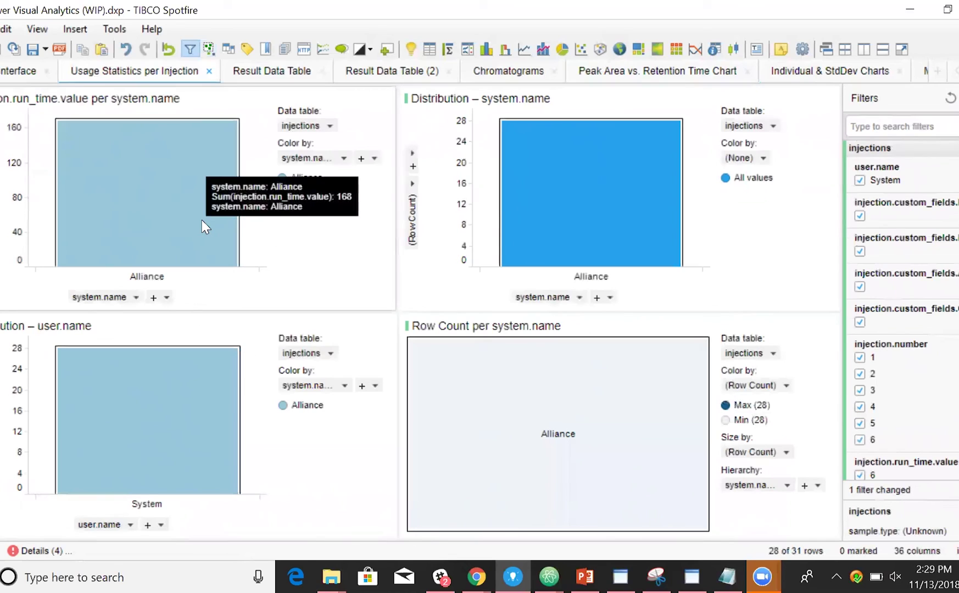
{"action": "mouse_move", "coordinate": [109, 172]}
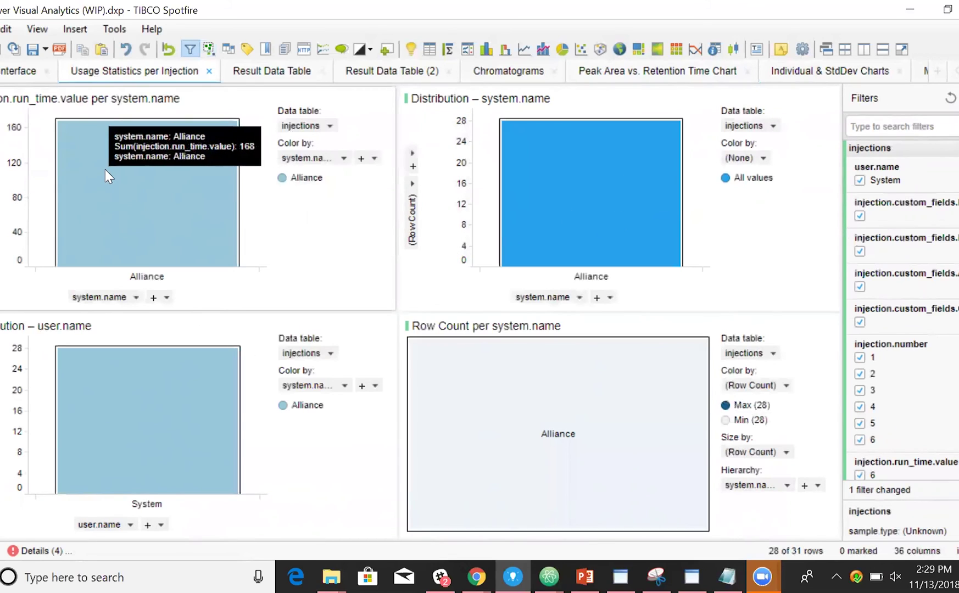
{"action": "mouse_move", "coordinate": [579, 195]}
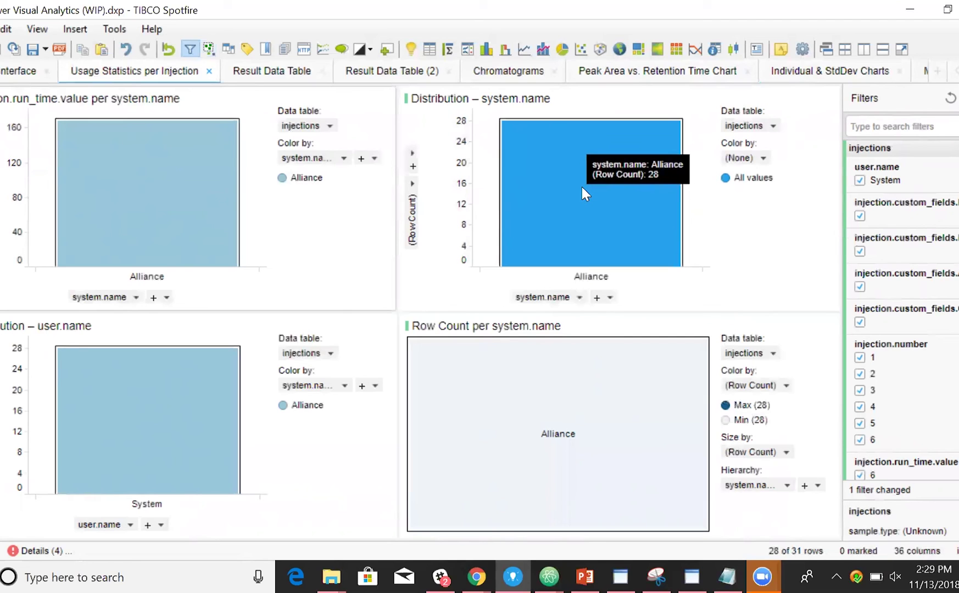
{"action": "mouse_move", "coordinate": [194, 177]}
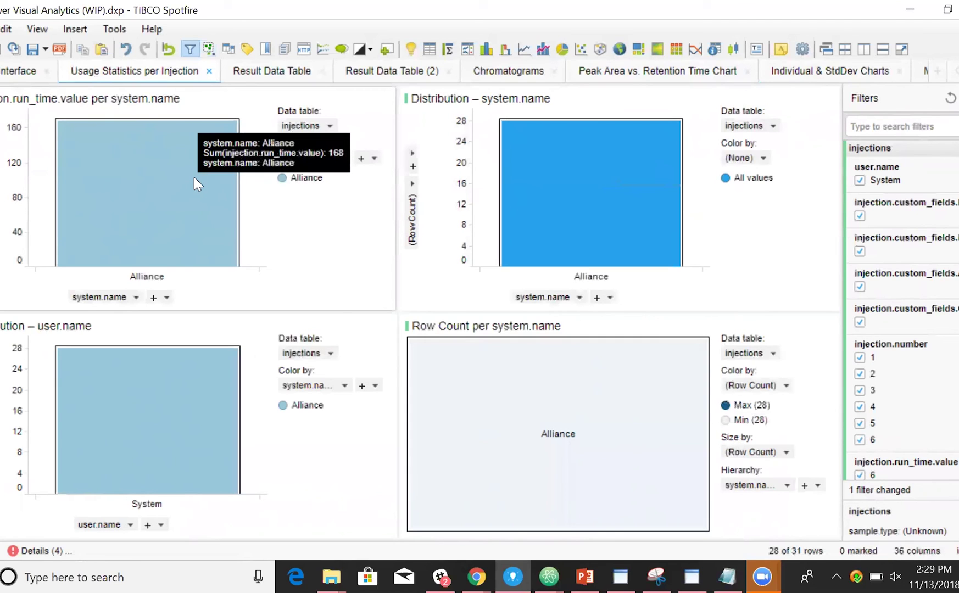